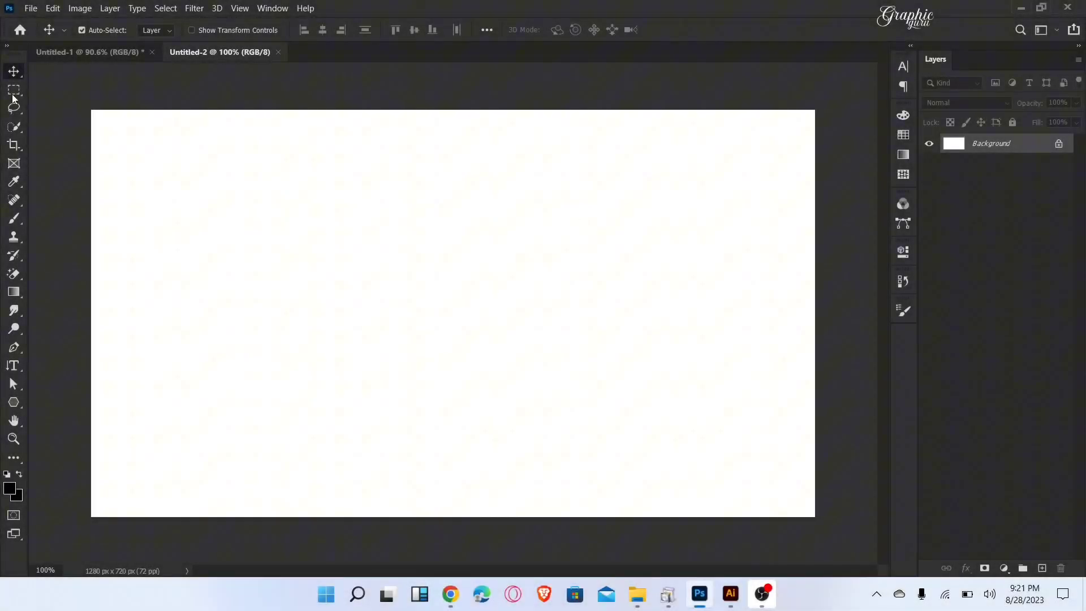
# Step: Place the portrait photo as an embedded layer on the white canvas
pyautogui.click(31, 7)
pyautogui.click(111, 264)
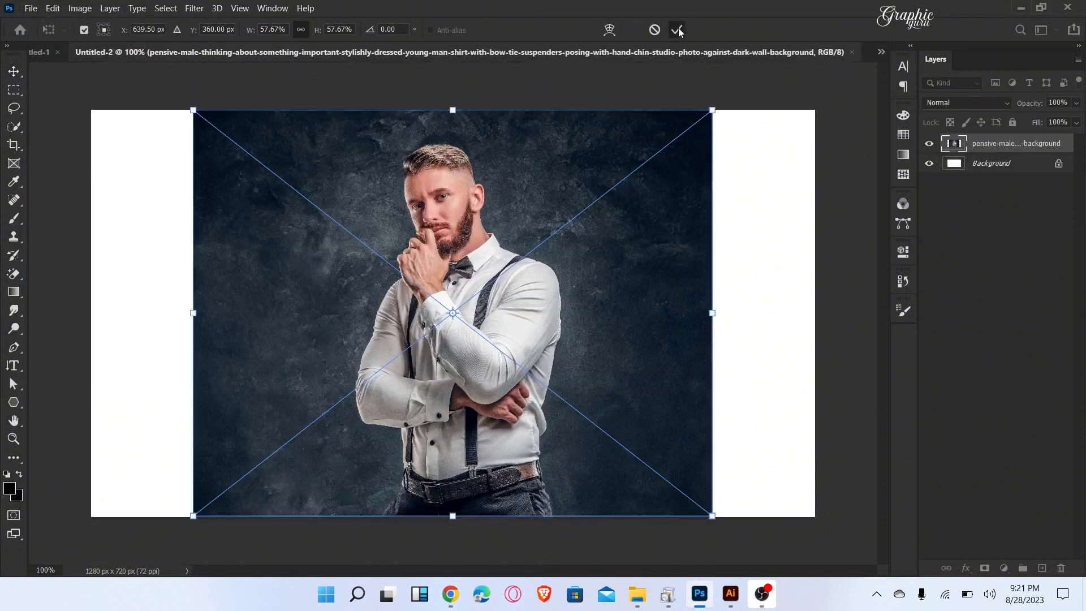
pyautogui.click(678, 31)
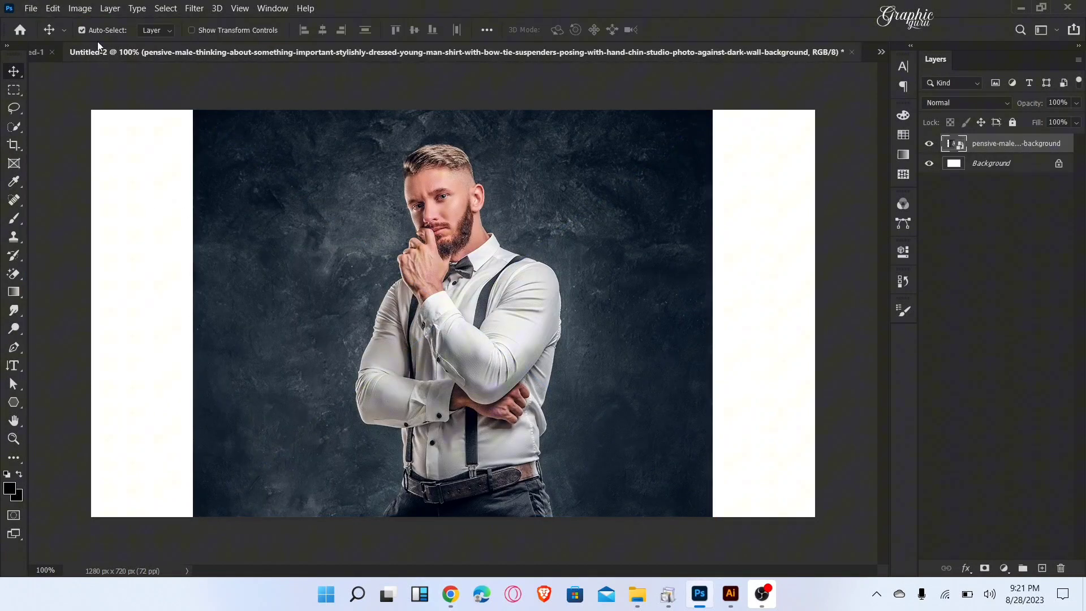
# Step: Select the man with Select Subject and turn the selection into a layer mask
pyautogui.click(167, 9)
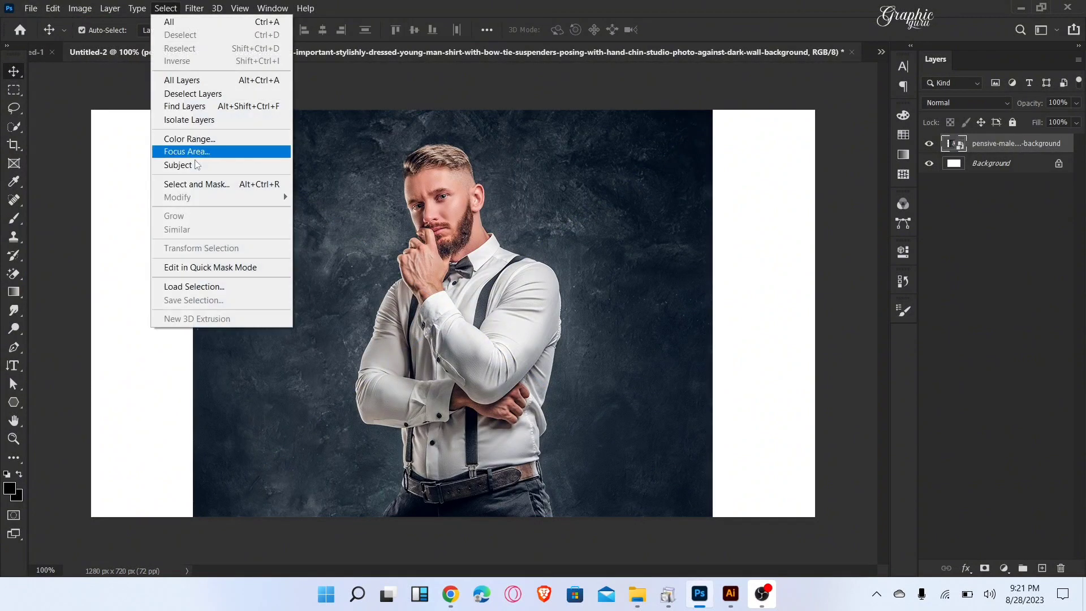
pyautogui.click(198, 161)
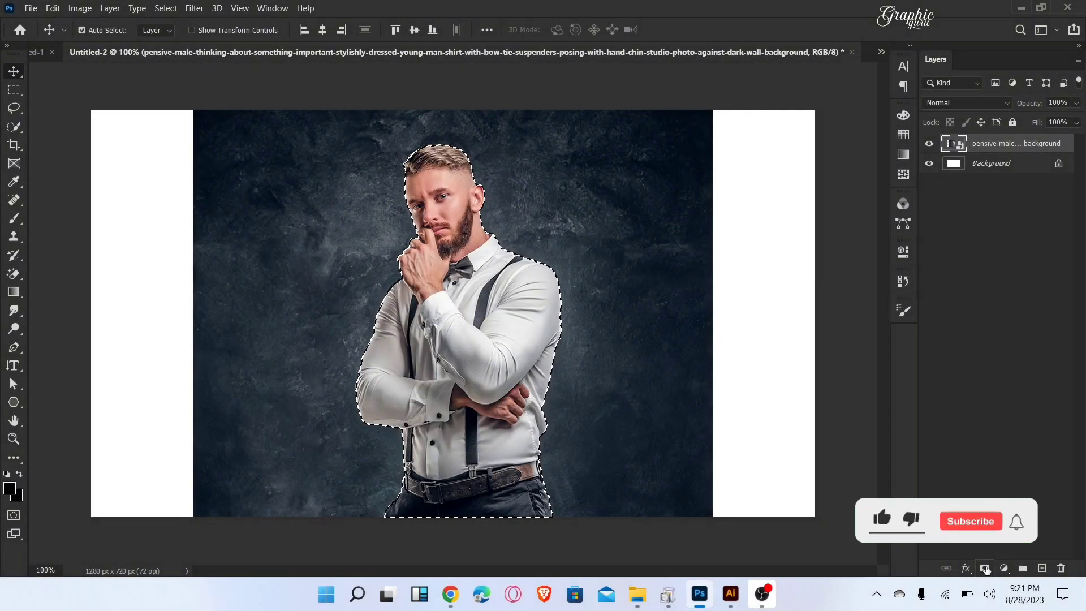
pyautogui.click(986, 568)
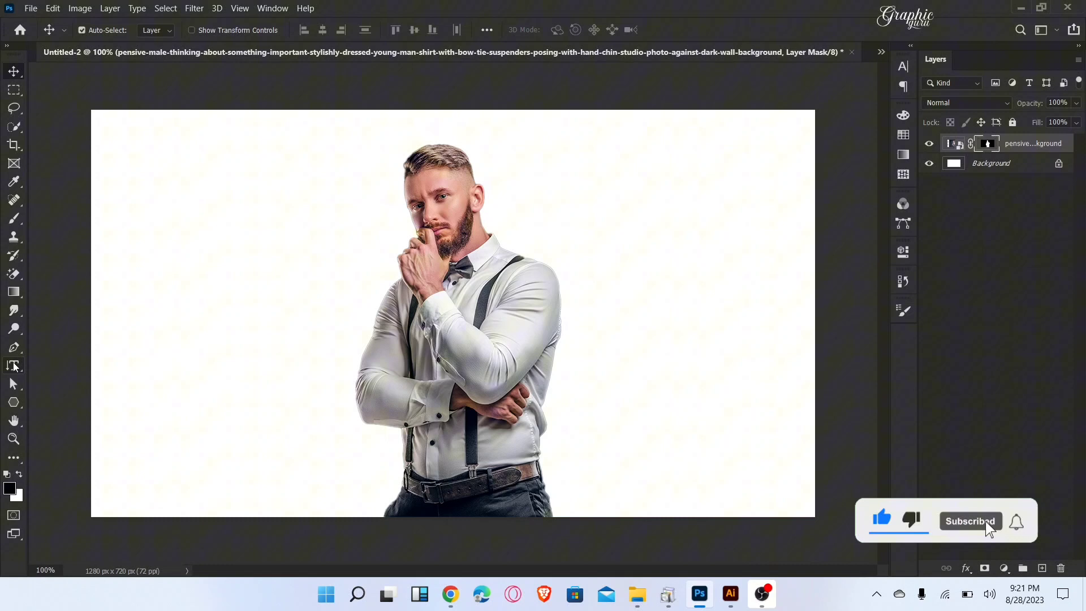
# Step: Type JUSTIN as vertical text left of the man and commit it
pyautogui.rightClick(14, 366)
pyautogui.click(93, 377)
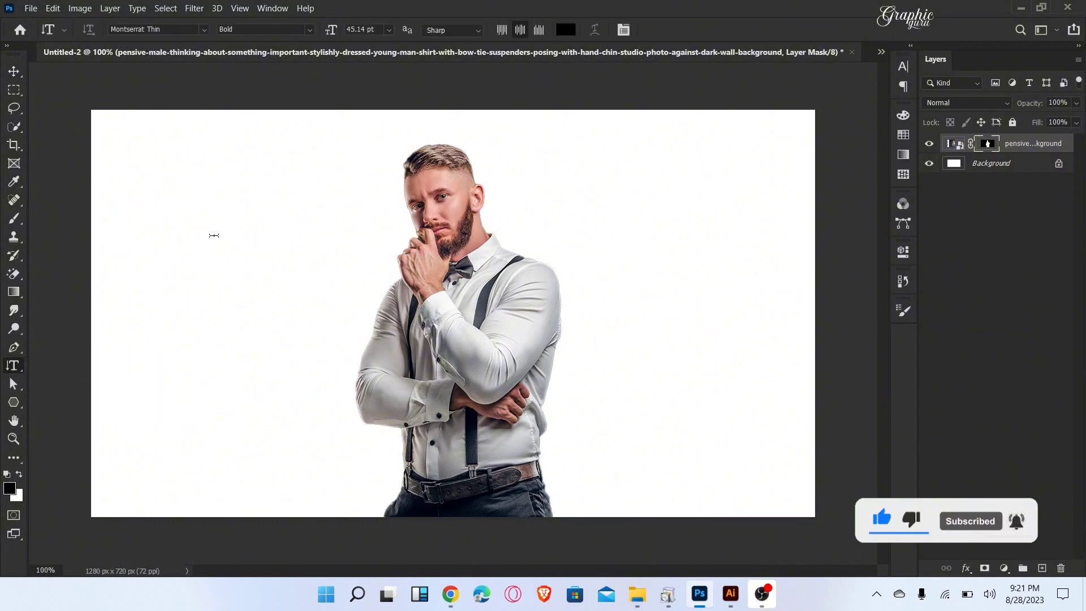
pyautogui.click(237, 222)
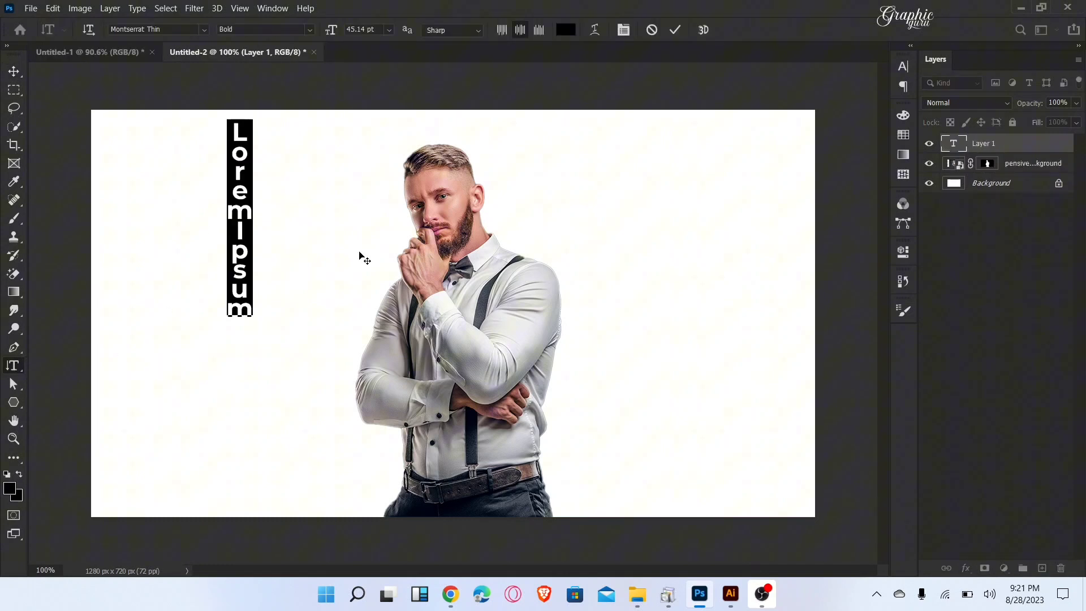
pyautogui.write('JUST')
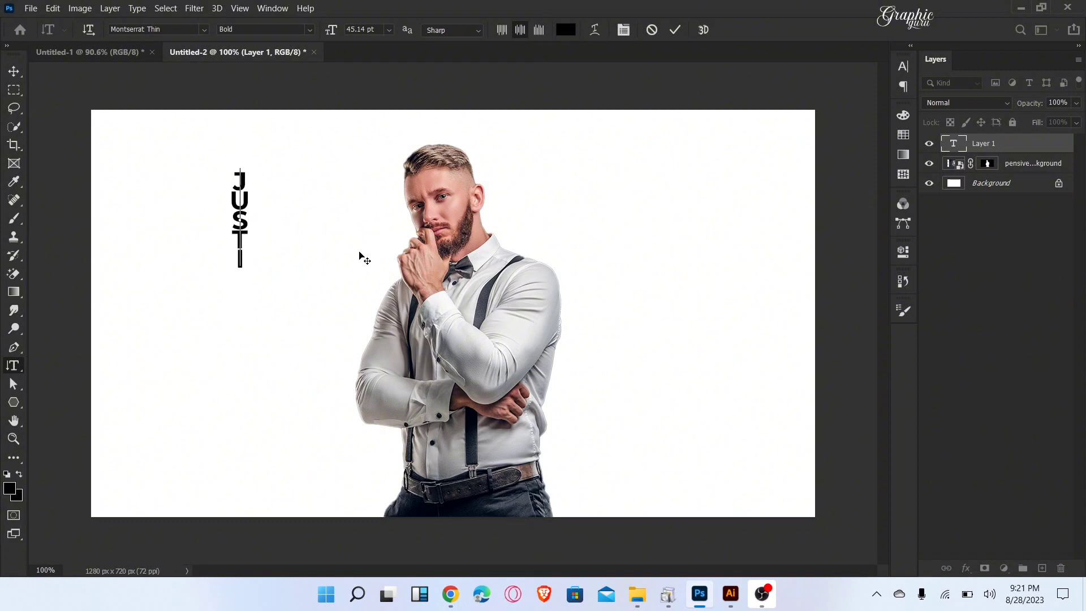
pyautogui.write('IN')
pyautogui.hotkey('ctrl', 'Return')
pyautogui.press('v')
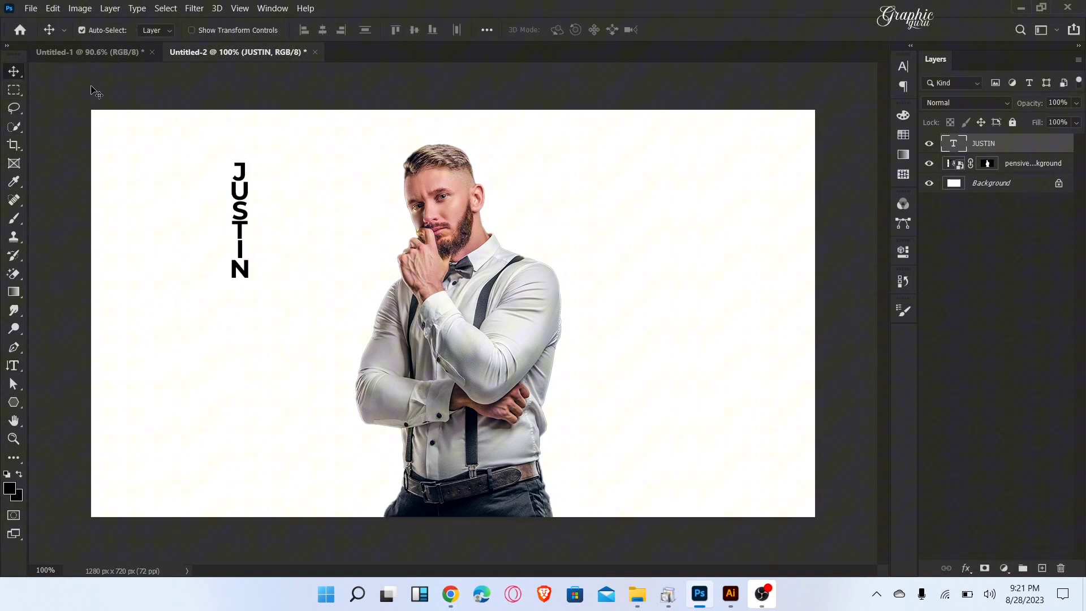
# Step: Scale JUSTIN to about 300% and move it onto the man's body
pyautogui.hotkey('ctrl', 't')
pyautogui.moveTo(252, 280); pyautogui.dragTo(252, 512)
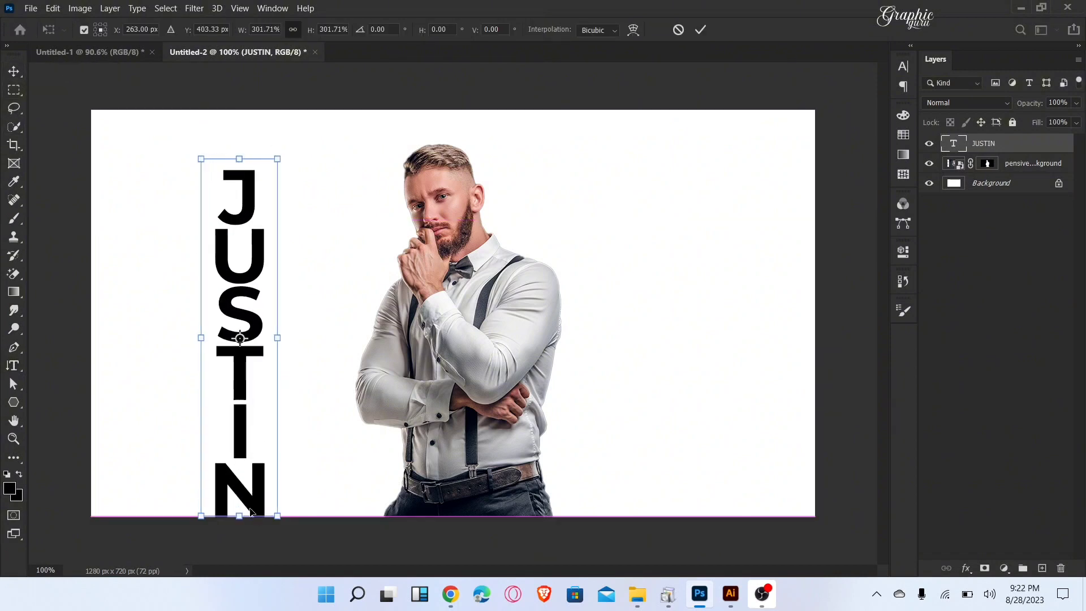
pyautogui.moveTo(239, 323); pyautogui.dragTo(497, 325)
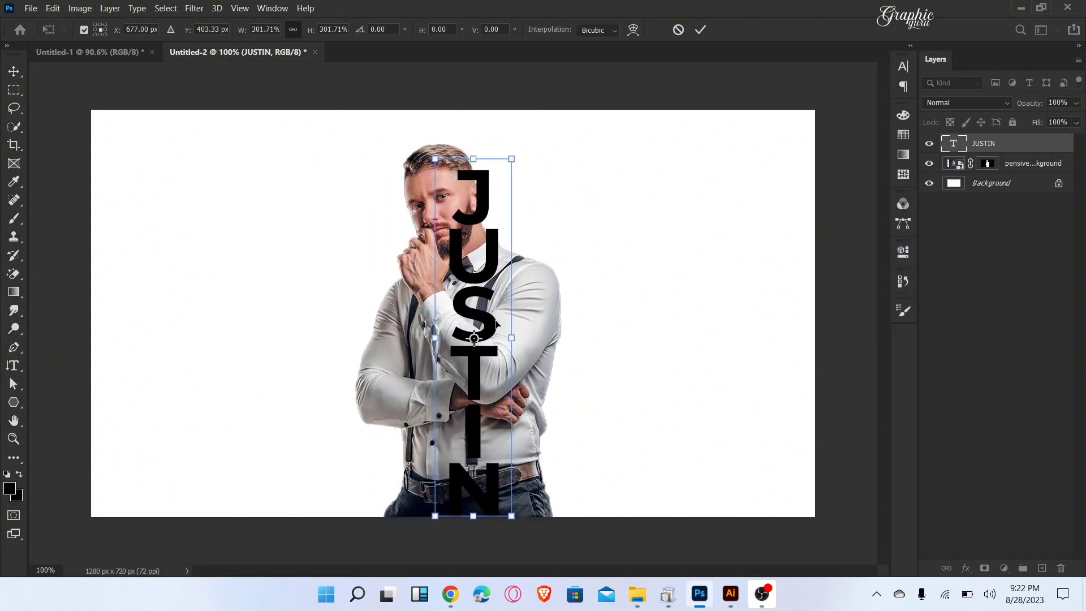
pyautogui.press('Return')
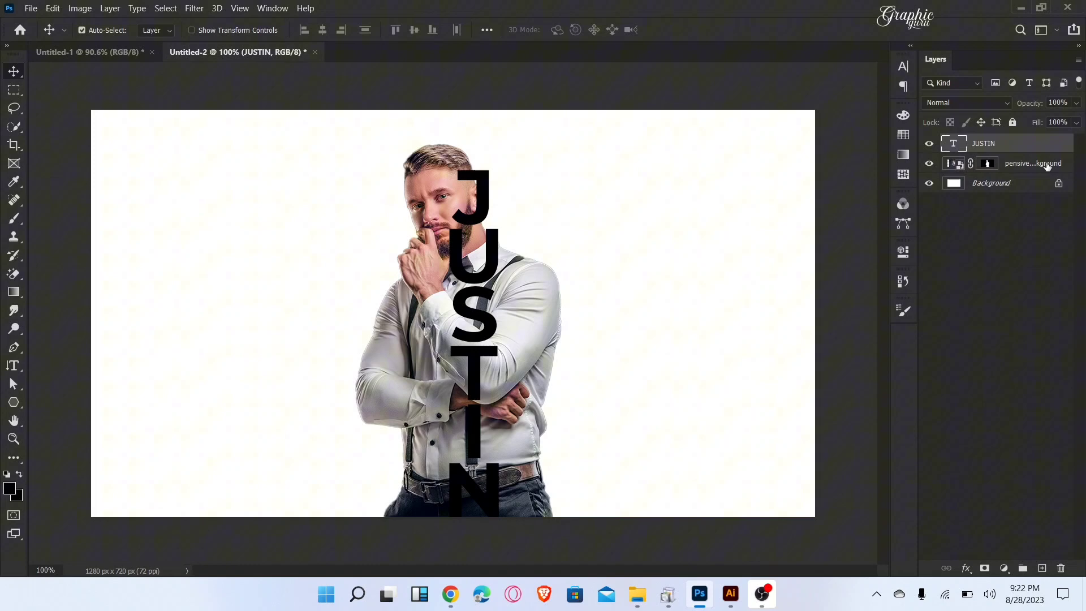
# Step: Duplicate the man's cut-out photo layer
pyautogui.click(1031, 163)
pyautogui.rightClick(1022, 167)
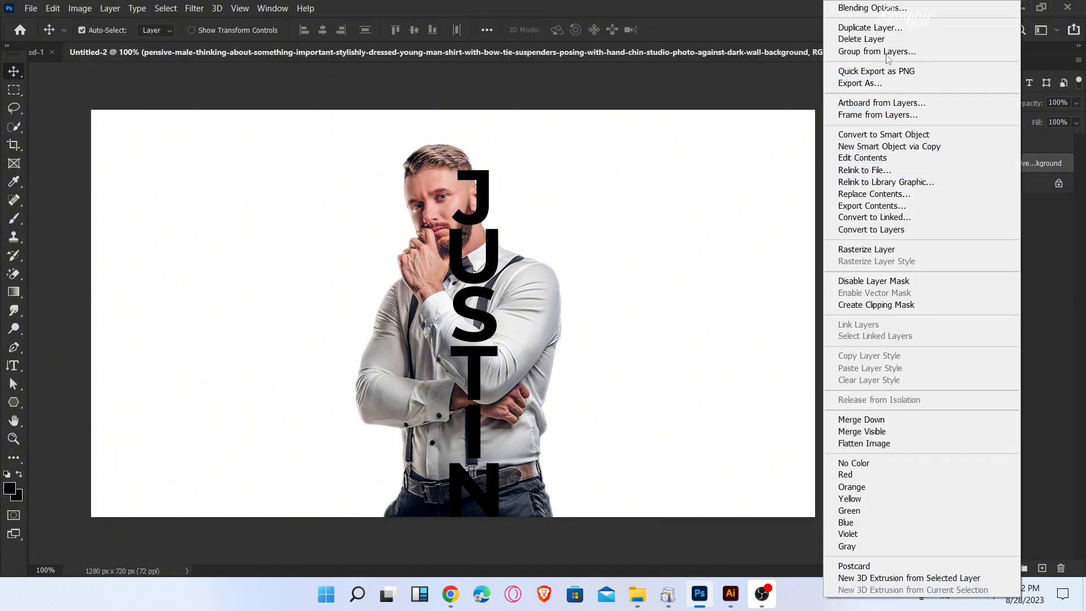
pyautogui.click(866, 28)
pyautogui.click(662, 154)
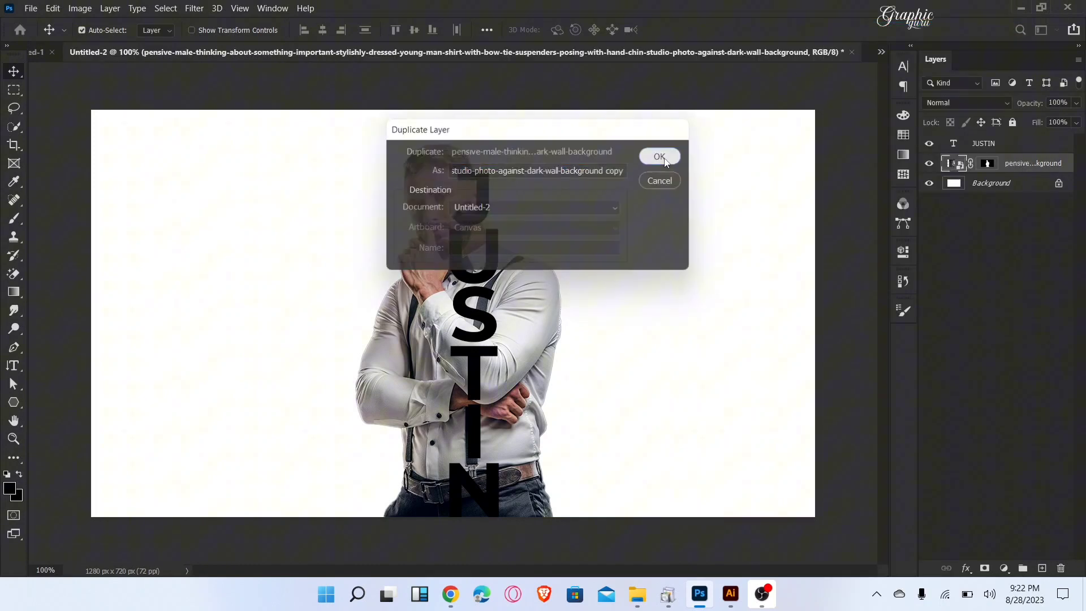
# Step: Move the copy above JUSTIN and make it a clipping mask to the text
pyautogui.moveTo(1040, 164)
pyautogui.mouseDown()
pyautogui.moveTo(1025, 136)
pyautogui.moveTo(1004, 136)
pyautogui.mouseUp()
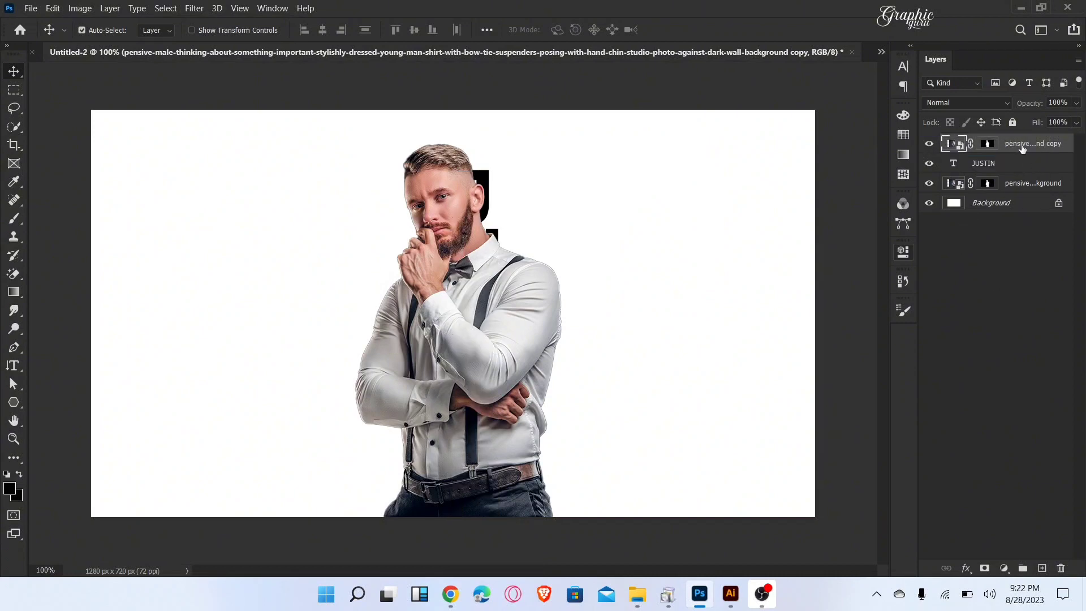
pyautogui.rightClick(1023, 149)
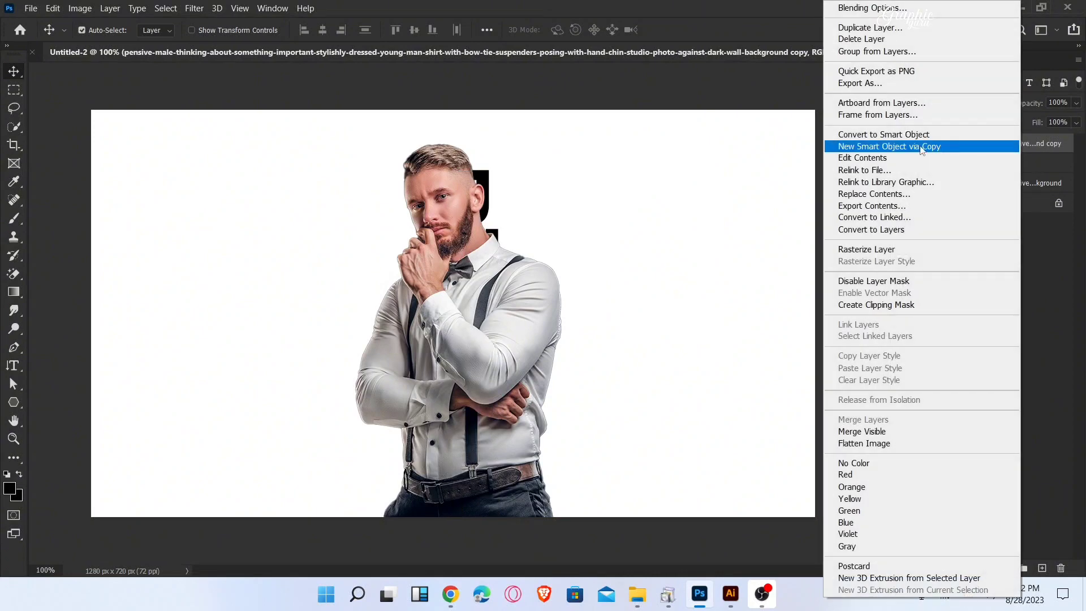
pyautogui.click(868, 307)
pyautogui.click(929, 183)
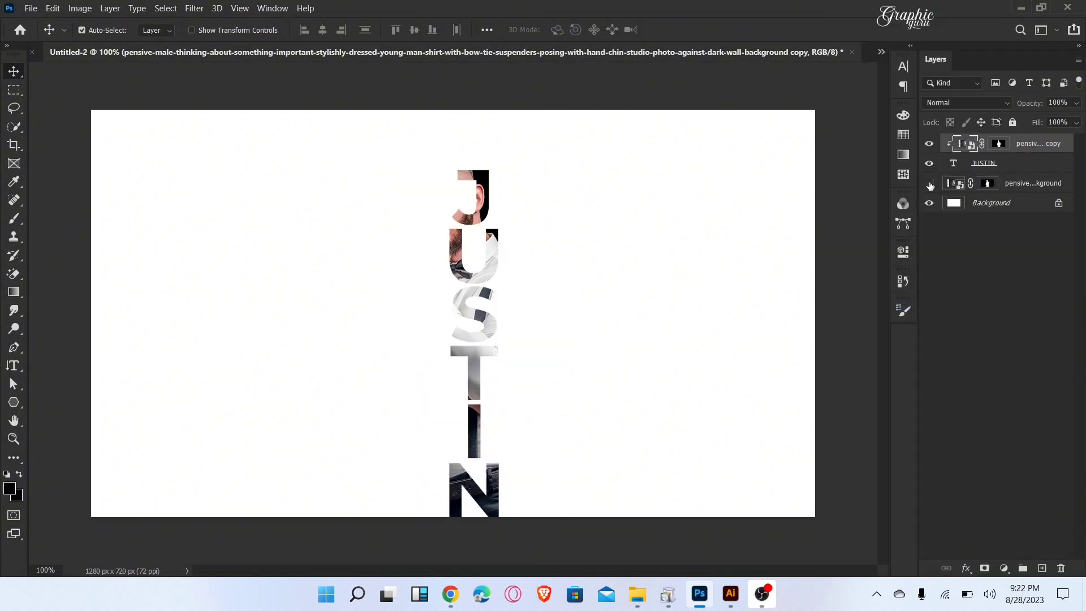
pyautogui.click(929, 182)
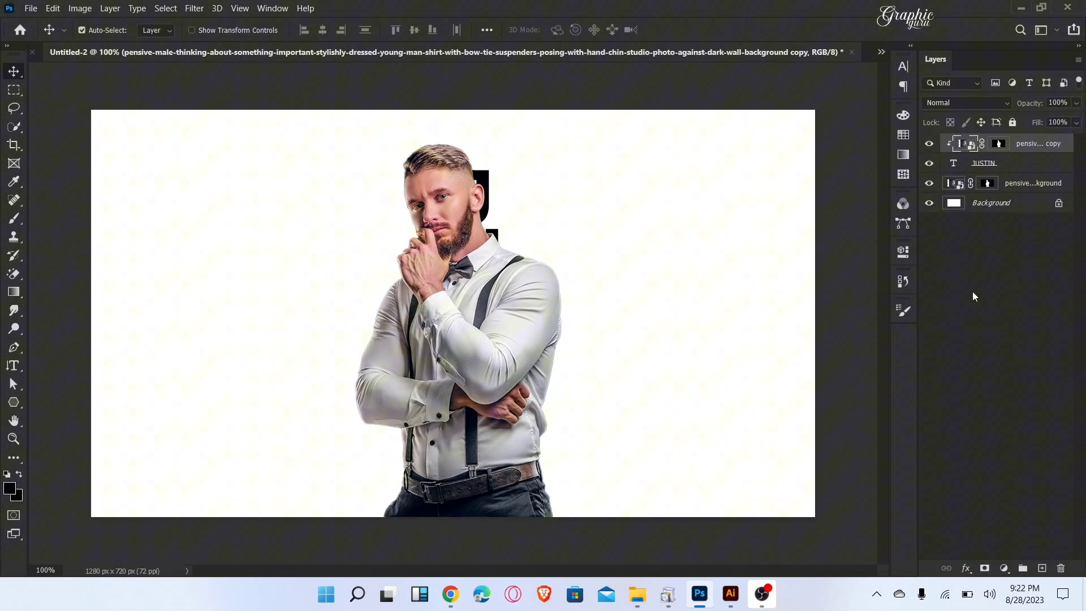
# Step: Add a size 2 Stroke to the JUSTIN text layer
pyautogui.click(1003, 163)
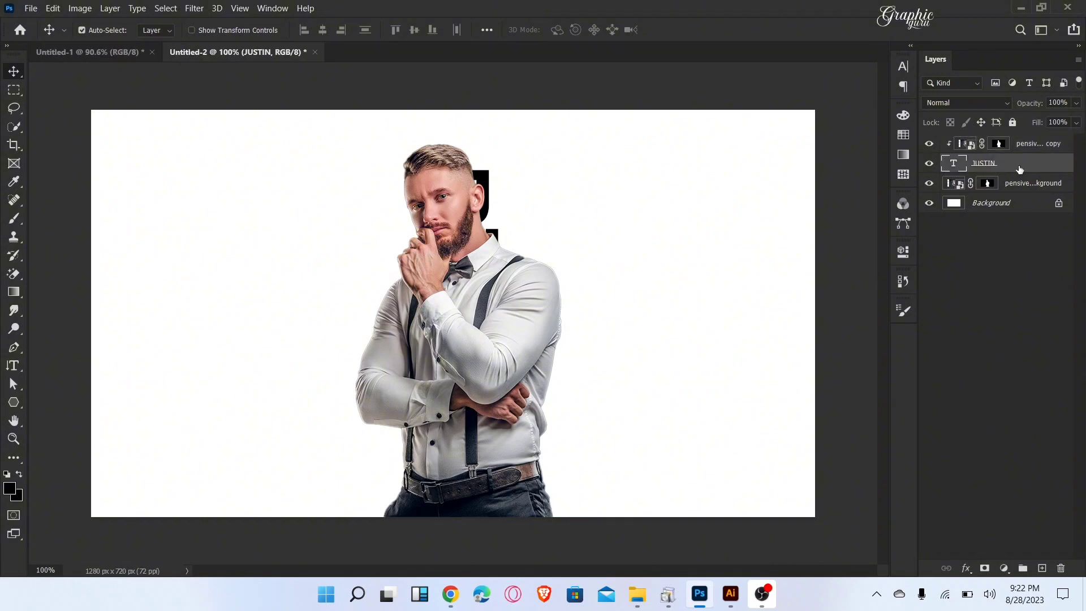
pyautogui.rightClick(1022, 171)
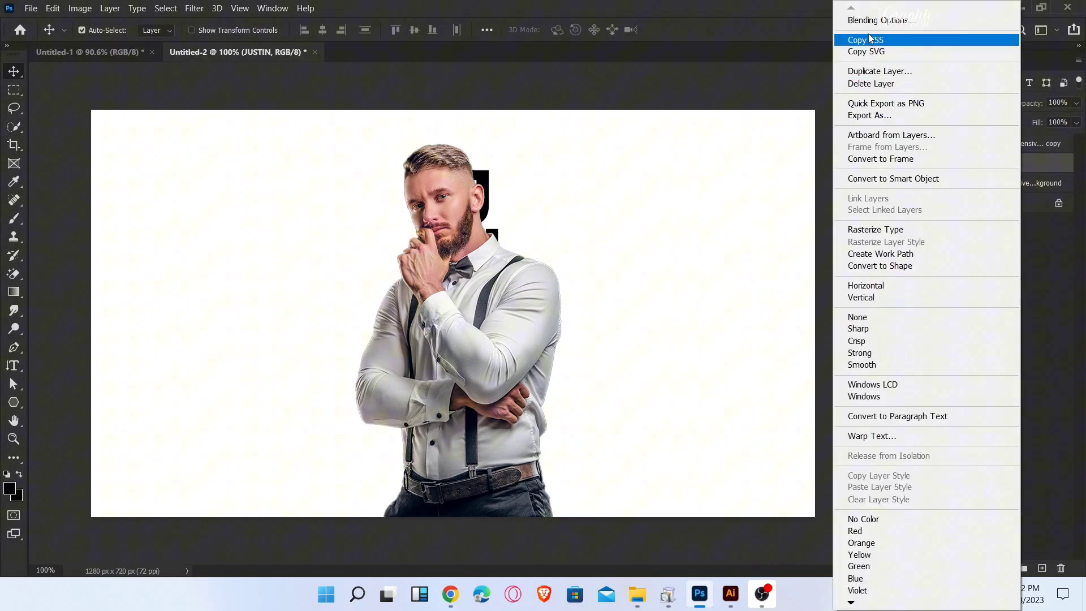
pyautogui.click(854, 20)
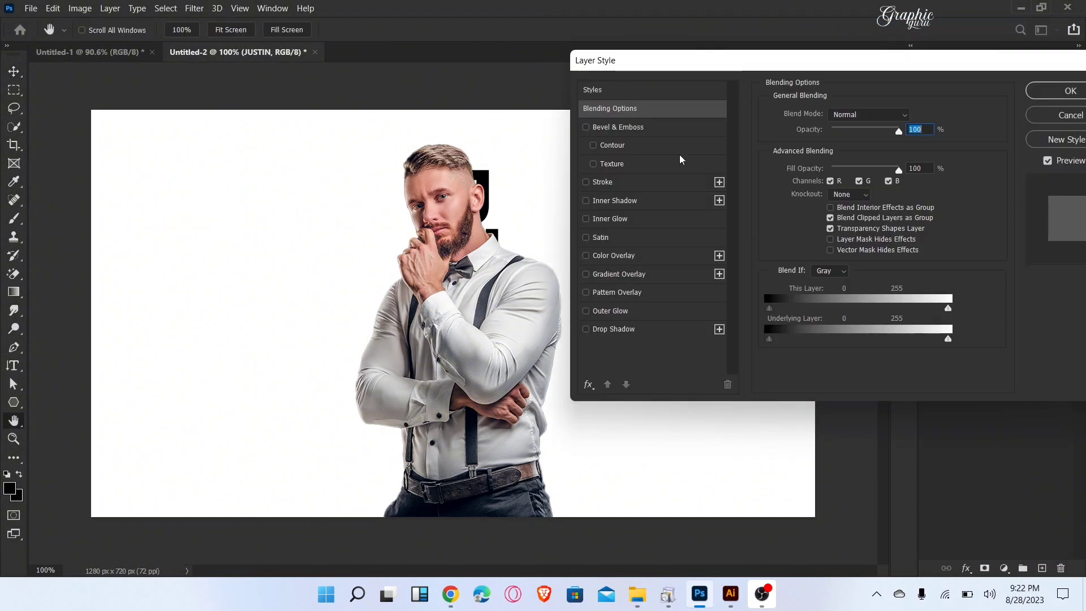
pyautogui.click(604, 182)
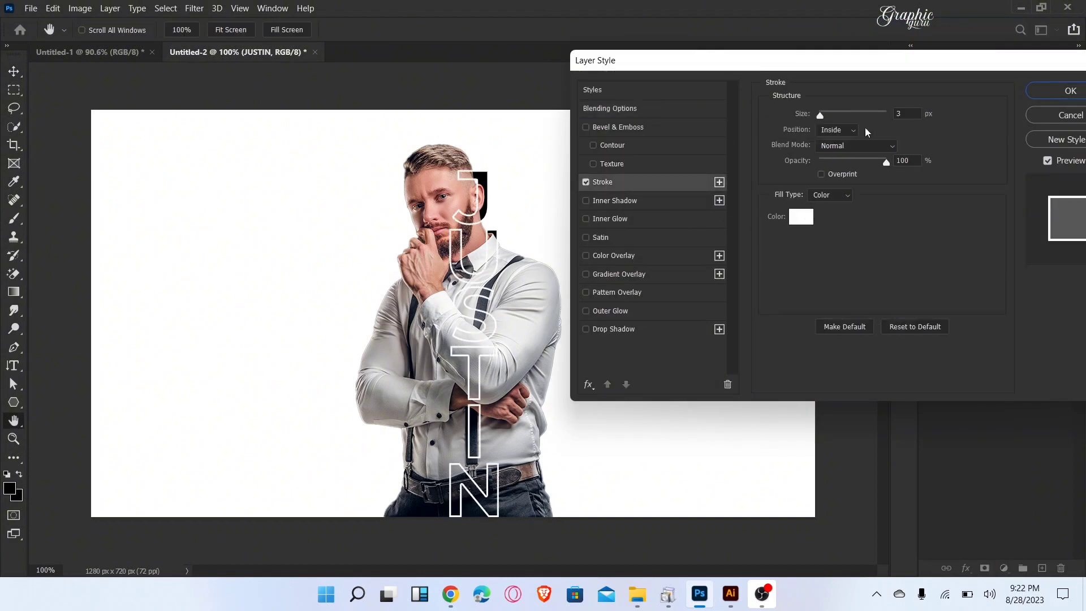
pyautogui.write('2')
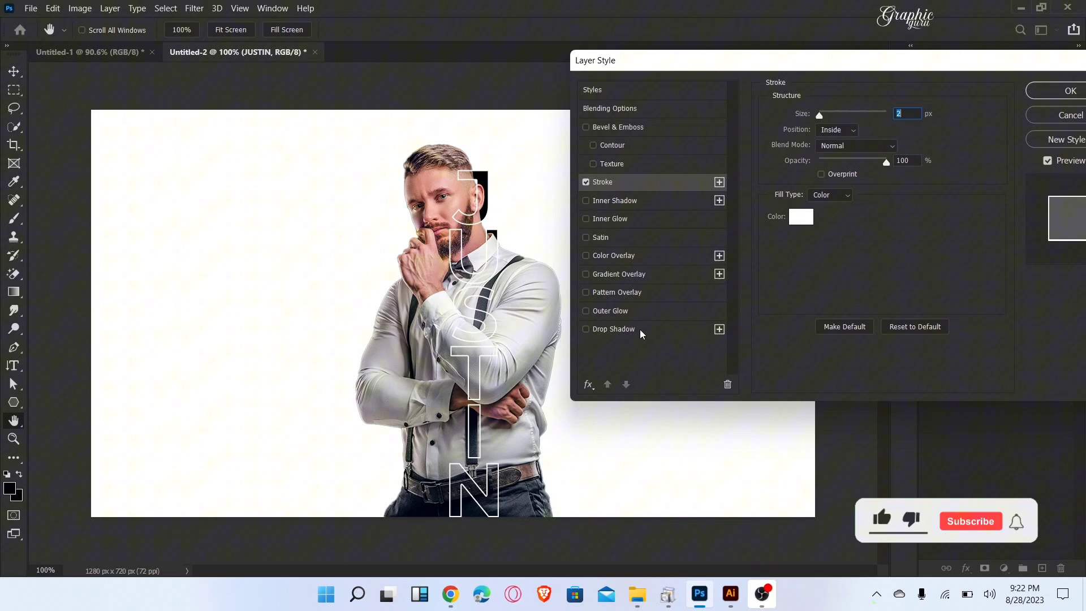
# Step: Add a Normal-blend Drop Shadow at 76% opacity and 5 px distance
pyautogui.click(612, 330)
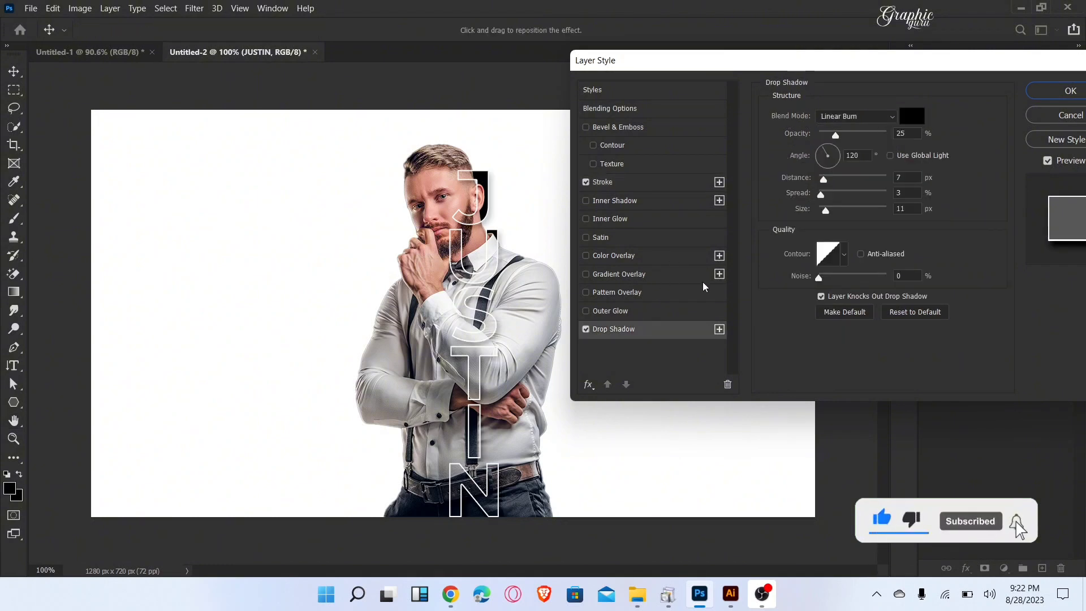
pyautogui.click(858, 117)
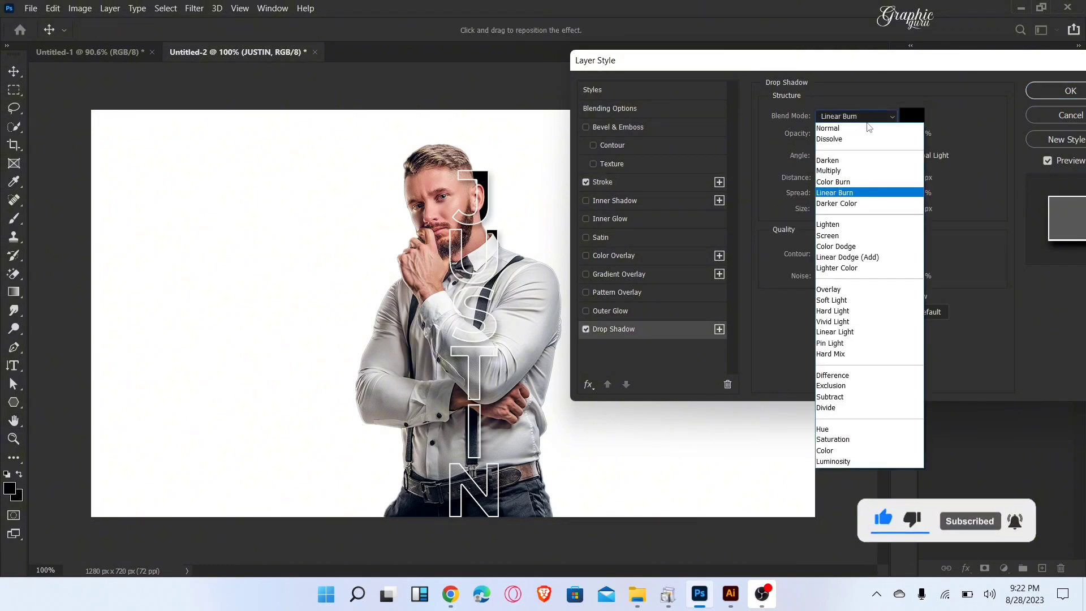
pyautogui.click(864, 129)
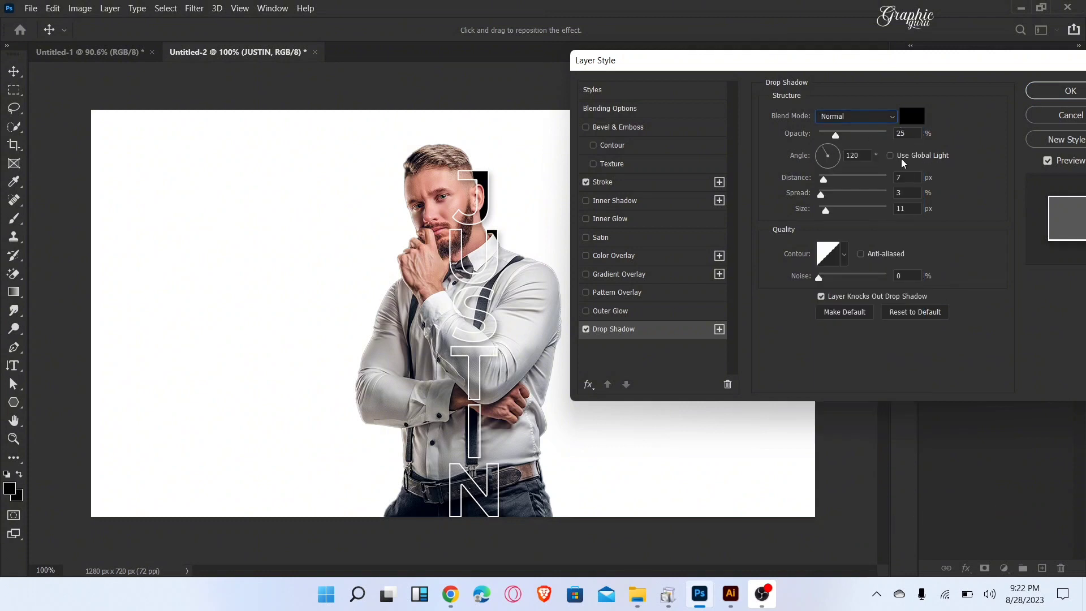
pyautogui.moveTo(836, 134); pyautogui.dragTo(870, 135)
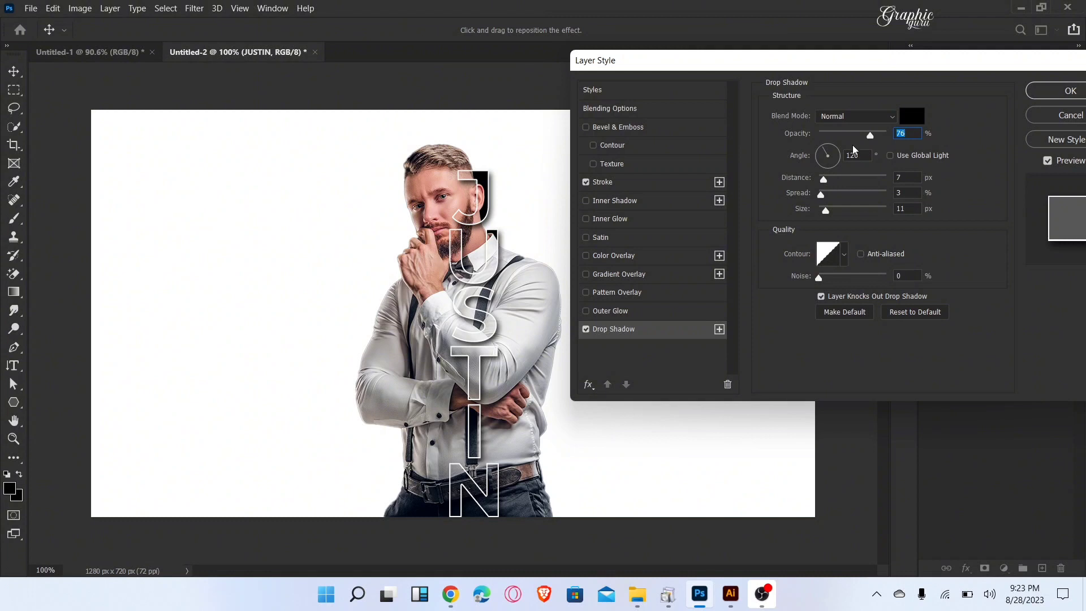
pyautogui.click(904, 178)
pyautogui.write('5')
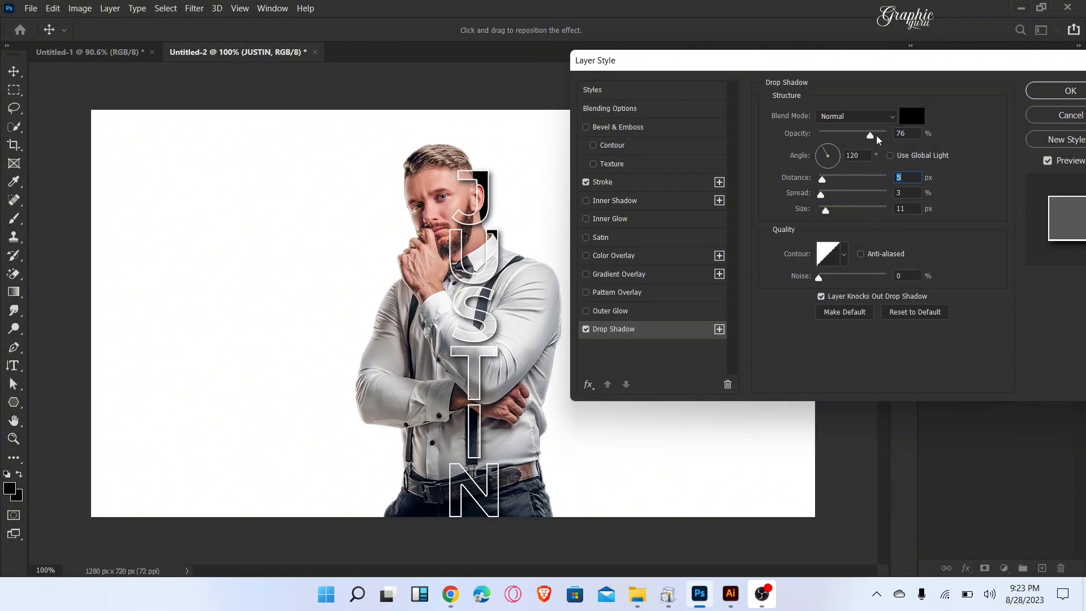
pyautogui.click(1065, 90)
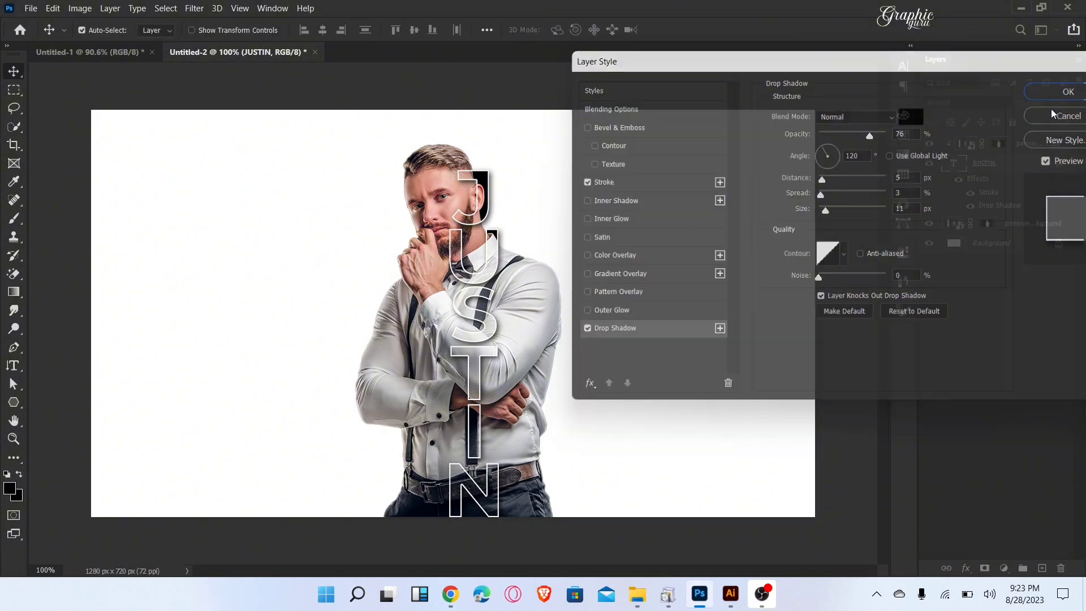
# Step: Paint black on the man's mask with a 0%-hardness brush over his right shoulder
pyautogui.click(986, 224)
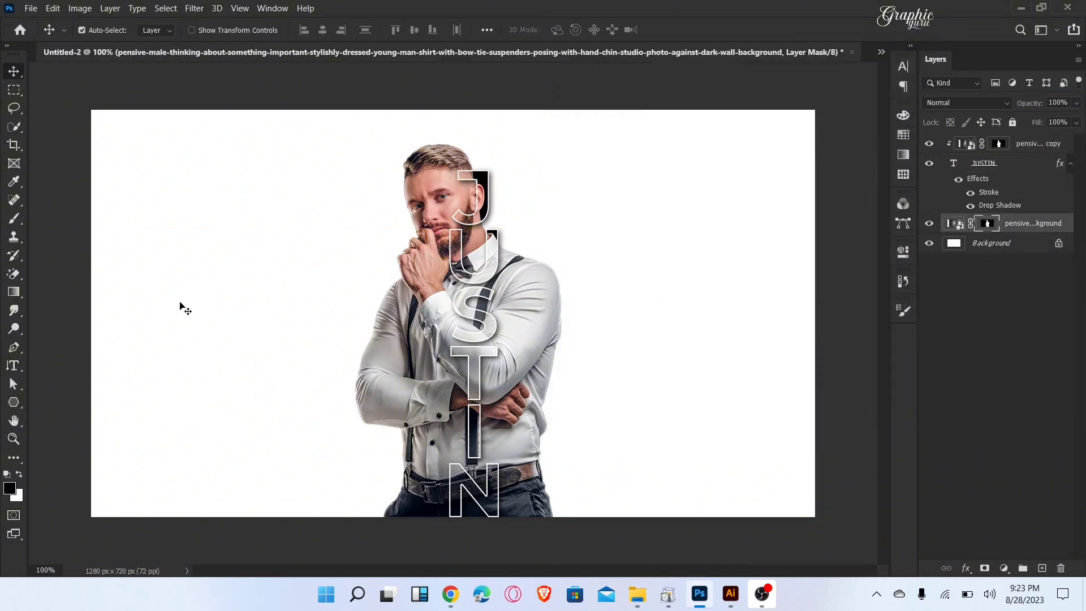
pyautogui.rightClick(14, 201)
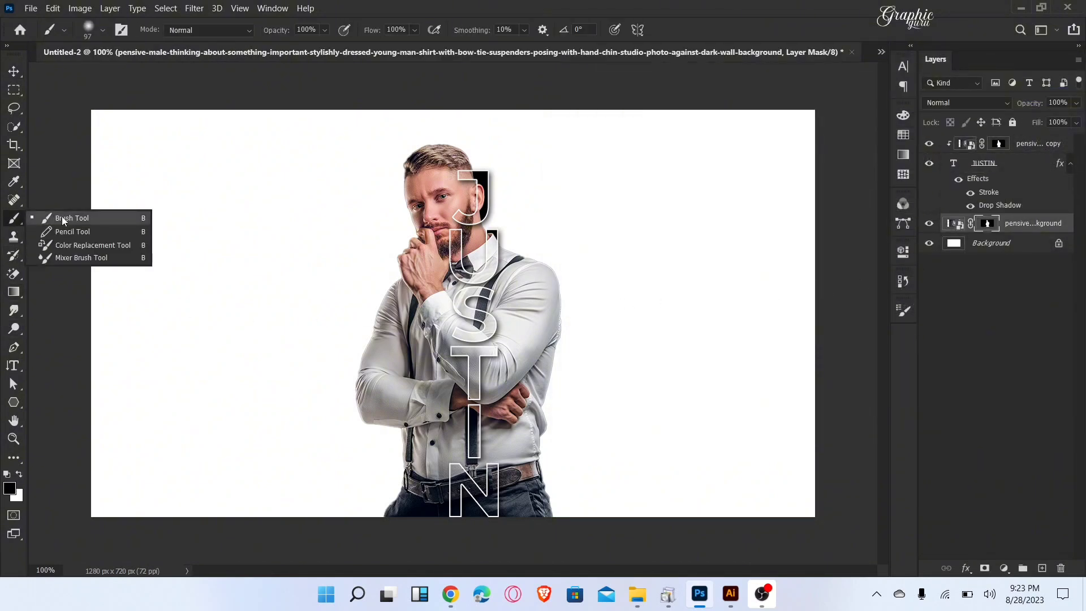
pyautogui.click(85, 216)
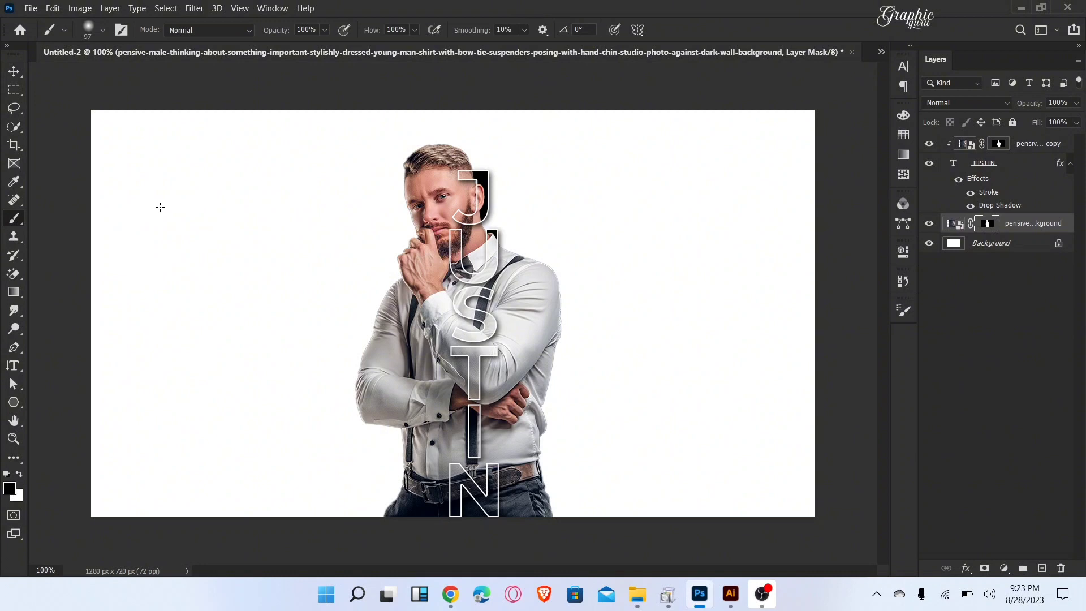
pyautogui.click(106, 33)
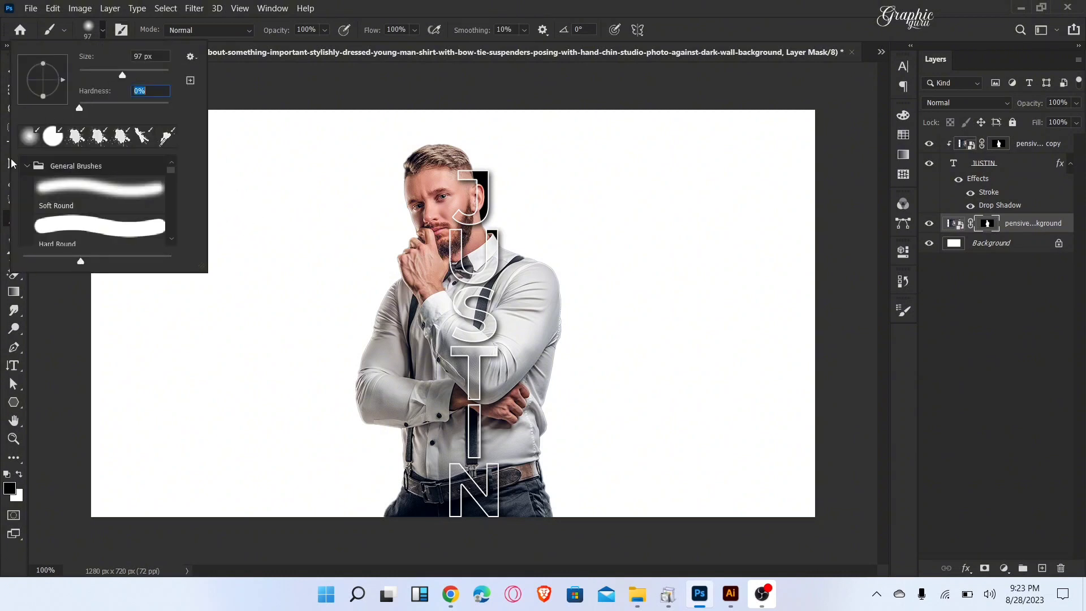
pyautogui.click(2, 201)
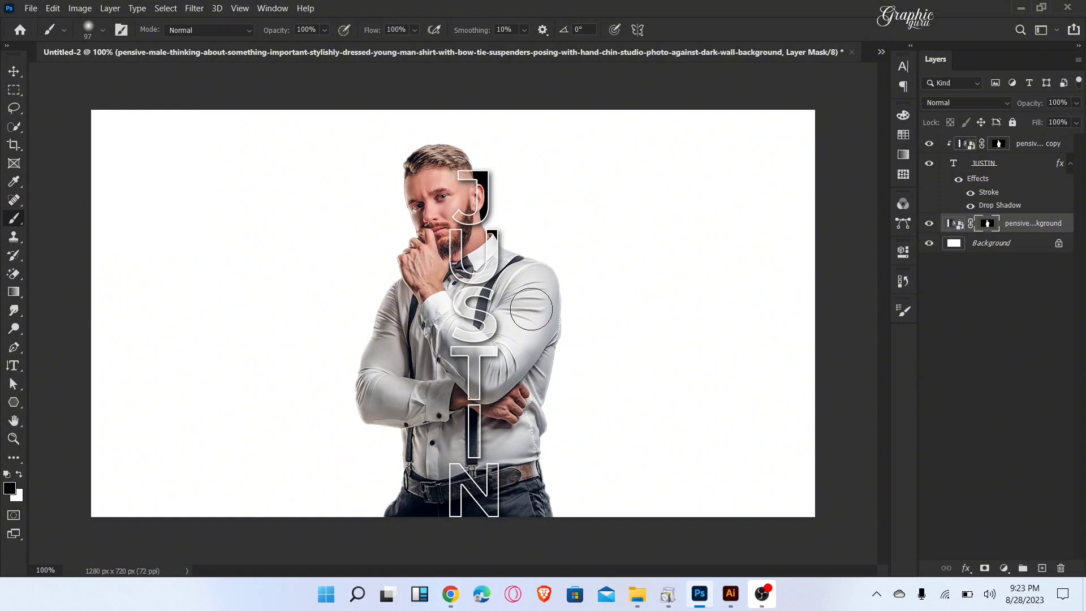
pyautogui.moveTo(520, 269)
pyautogui.mouseDown()
pyautogui.moveTo(560, 322)
pyautogui.moveTo(509, 316)
pyautogui.moveTo(502, 390)
pyautogui.moveTo(547, 376)
pyautogui.moveTo(531, 425)
pyautogui.moveTo(502, 424)
pyautogui.moveTo(502, 454)
pyautogui.moveTo(509, 497)
pyautogui.moveTo(544, 518)
pyautogui.mouseUp()
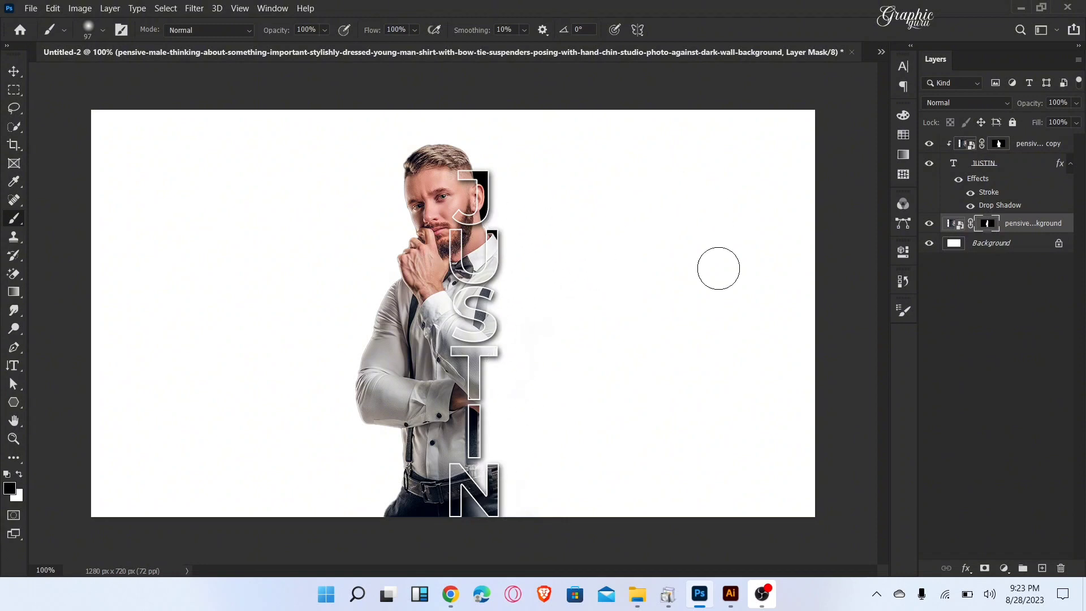
pyautogui.click(1005, 568)
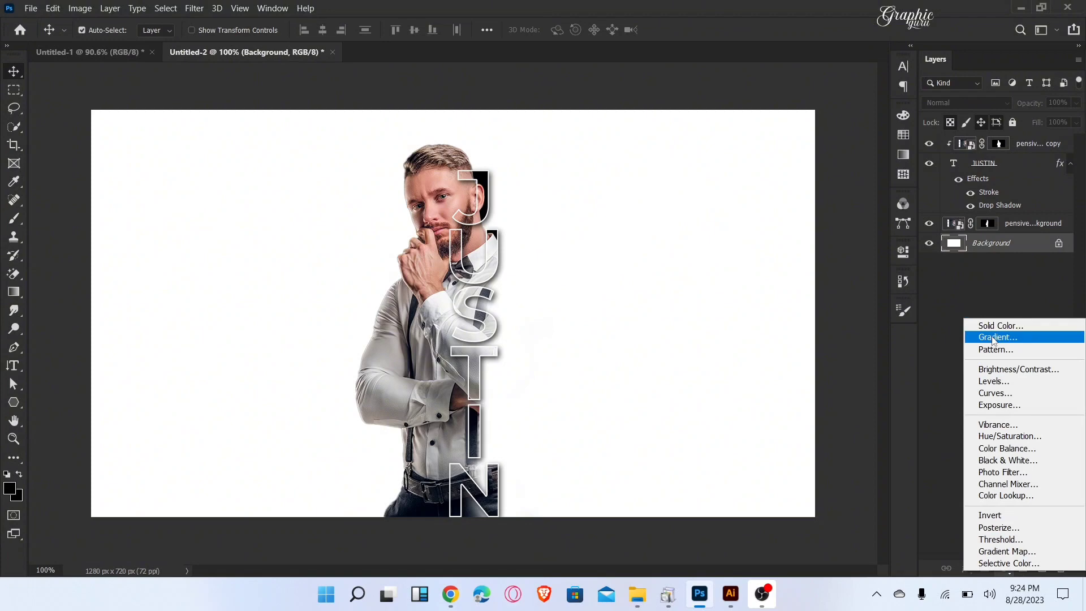
# Step: Add a Gradient Fill layer above Background: white stop colour, right opacity stop 14%
pyautogui.click(997, 337)
pyautogui.click(926, 137)
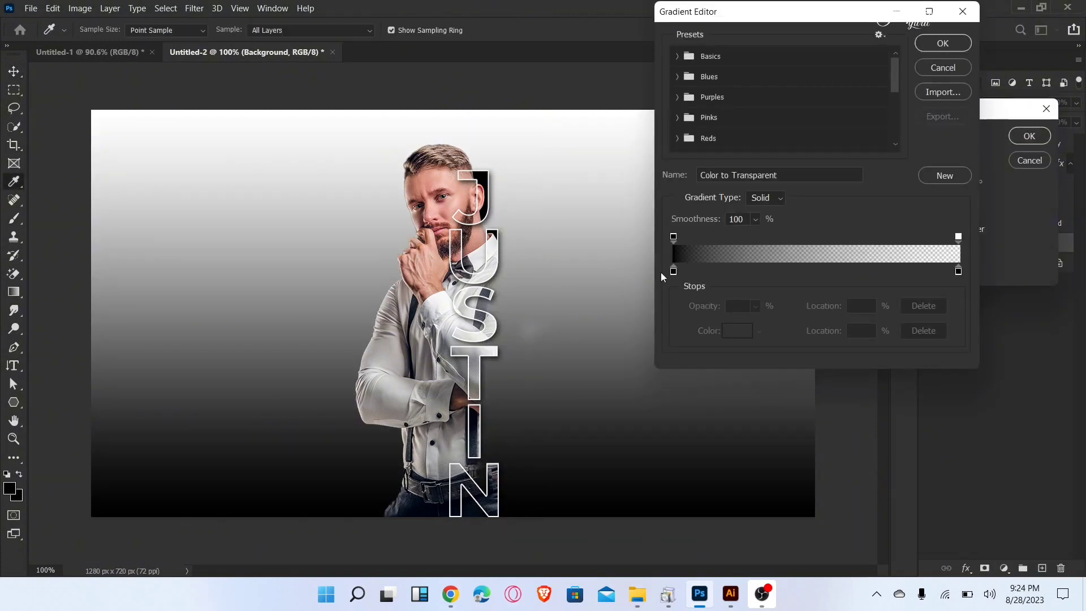
pyautogui.doubleClick(664, 279)
pyautogui.click(638, 161)
pyautogui.click(956, 153)
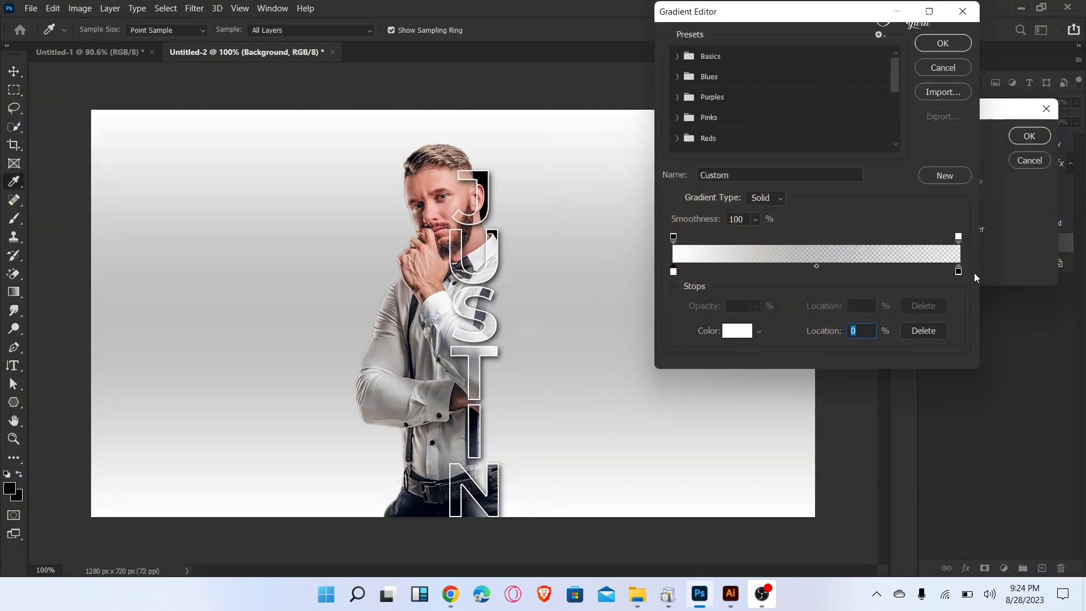
pyautogui.click(959, 238)
pyautogui.click(755, 306)
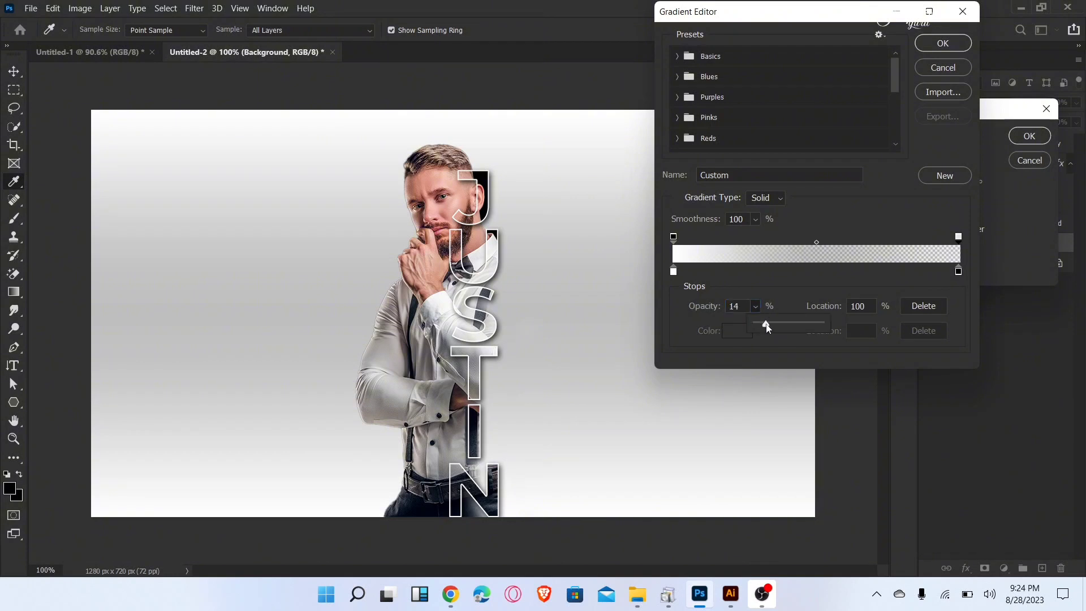
pyautogui.moveTo(816, 324); pyautogui.dragTo(766, 324)
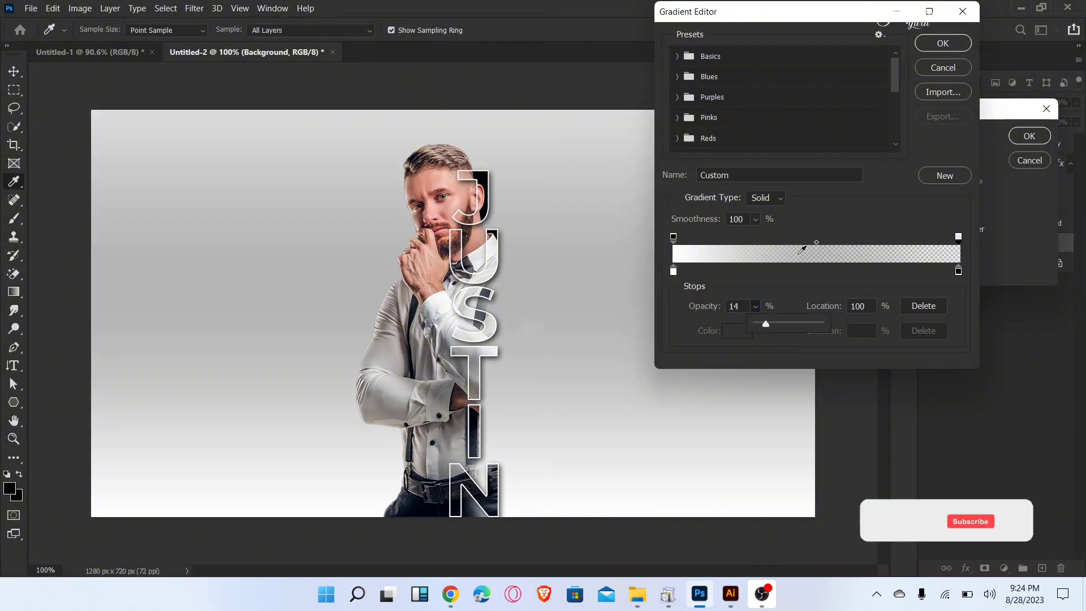
pyautogui.click(943, 43)
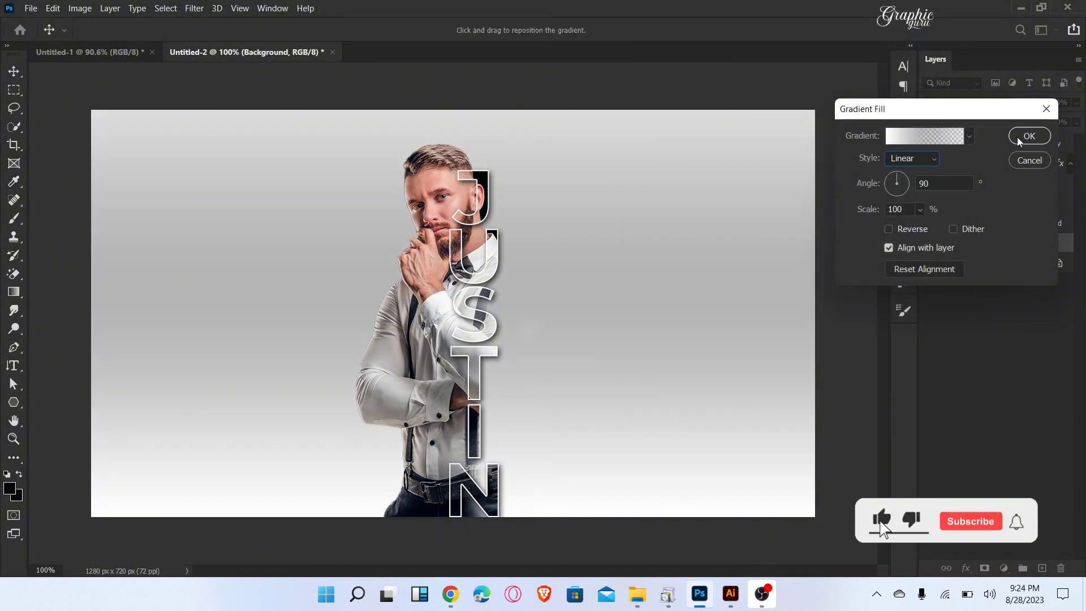
pyautogui.click(1029, 137)
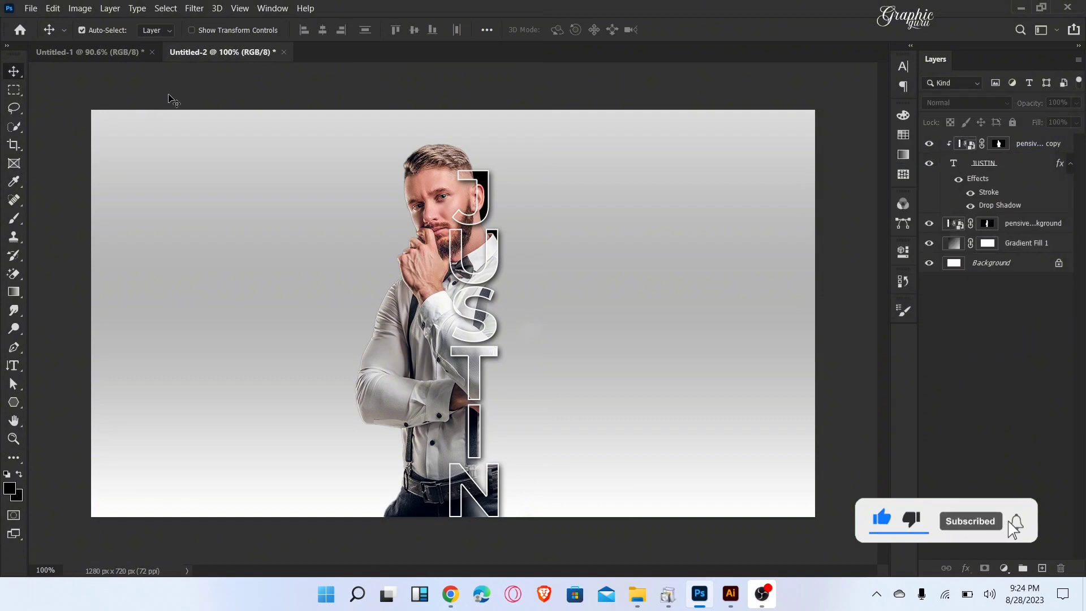